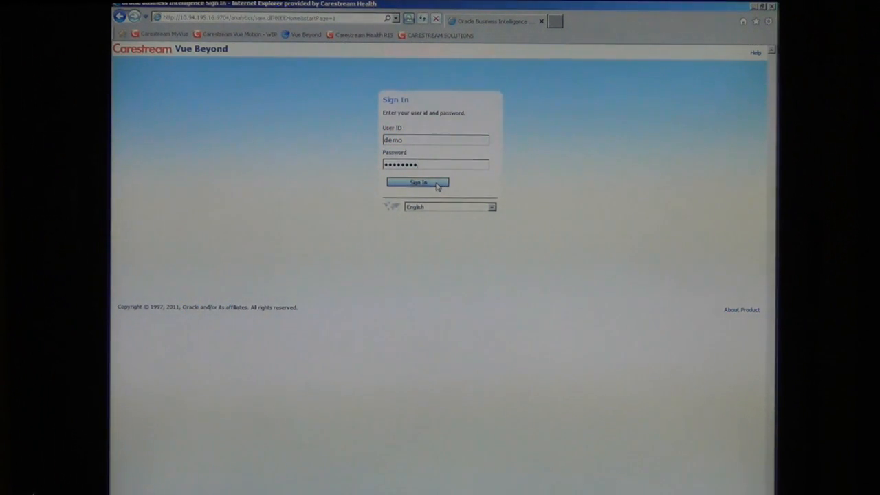
Sign in with the entered credentials and load the overview analytics dashboard
{"action": "left_click", "coordinate": [437, 185]}
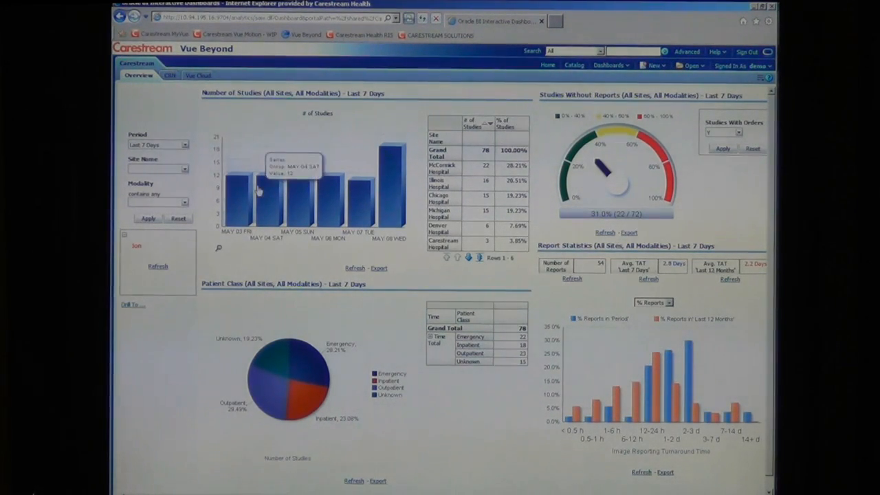
{"action": "left_click", "coordinate": [185, 145]}
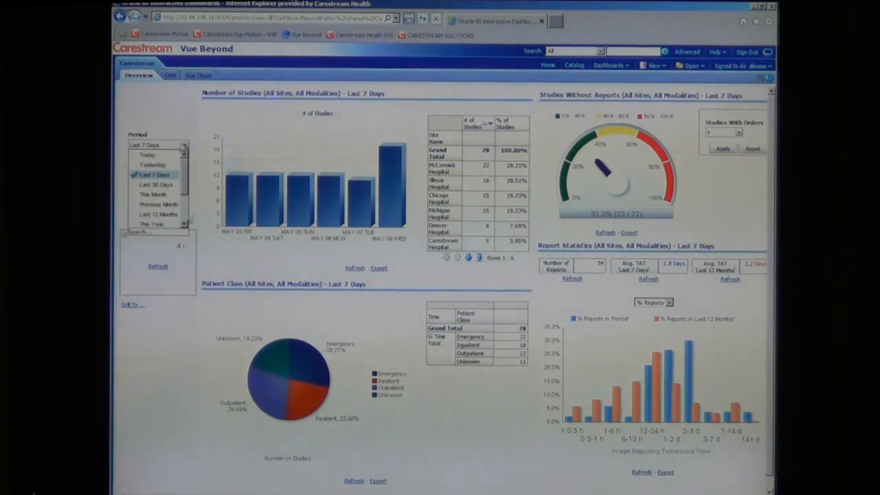
{"action": "left_click", "coordinate": [173, 144]}
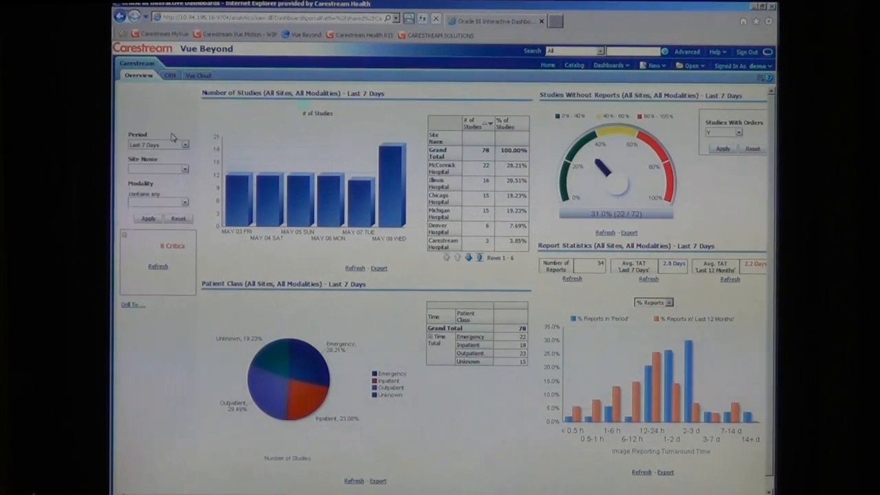
{"action": "left_click", "coordinate": [185, 171]}
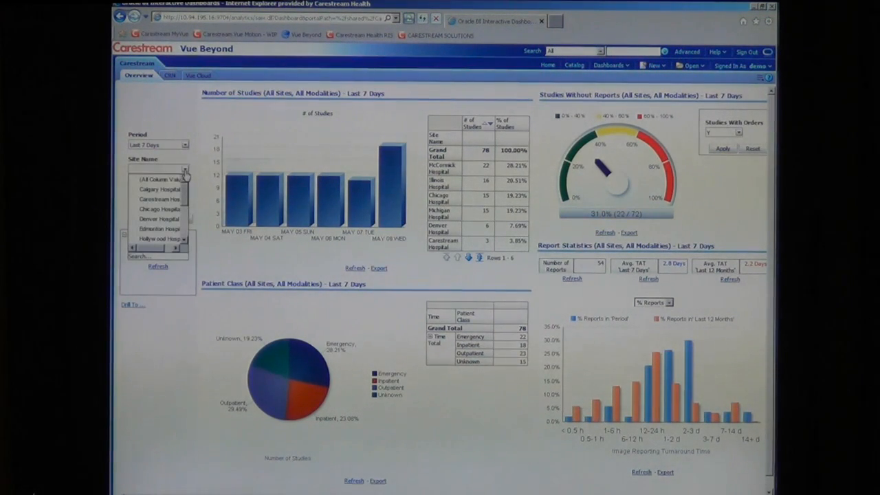
{"action": "left_click", "coordinate": [185, 169]}
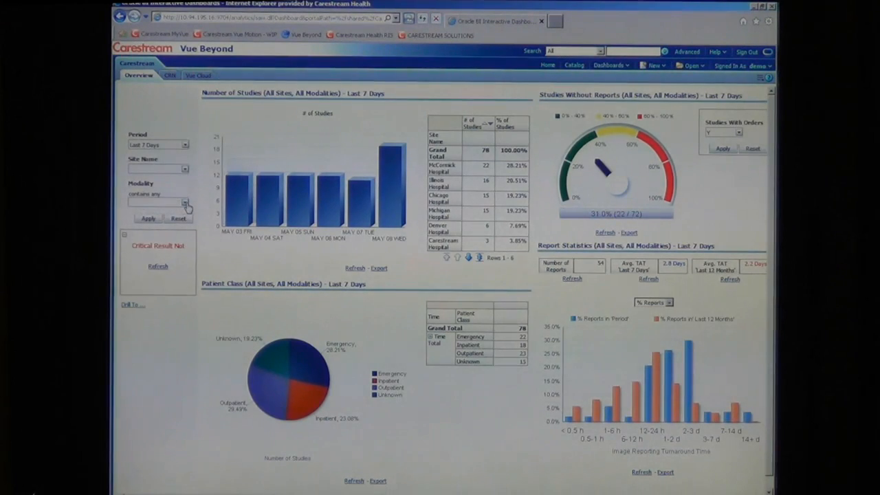
{"action": "left_click", "coordinate": [185, 204]}
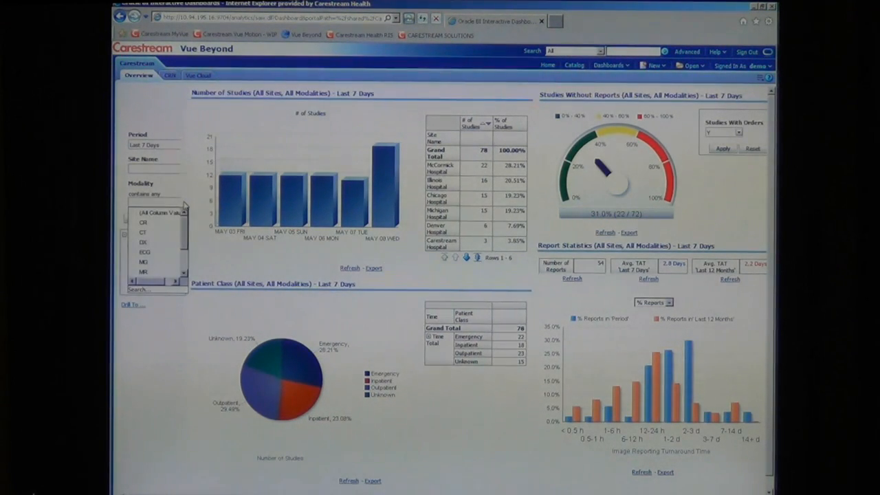
{"action": "left_click", "coordinate": [185, 204]}
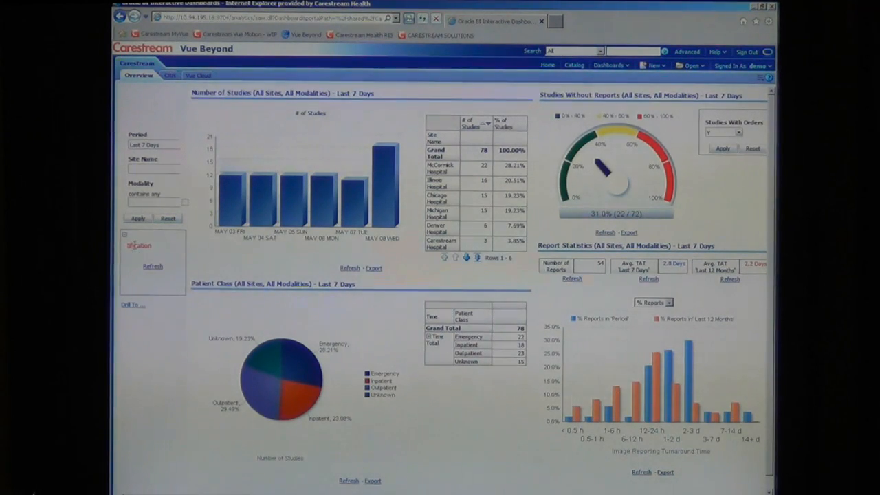
View the Critical Result Notification details, then the Vue Cloud 12-month study volume dashboard
{"action": "left_click", "coordinate": [170, 76]}
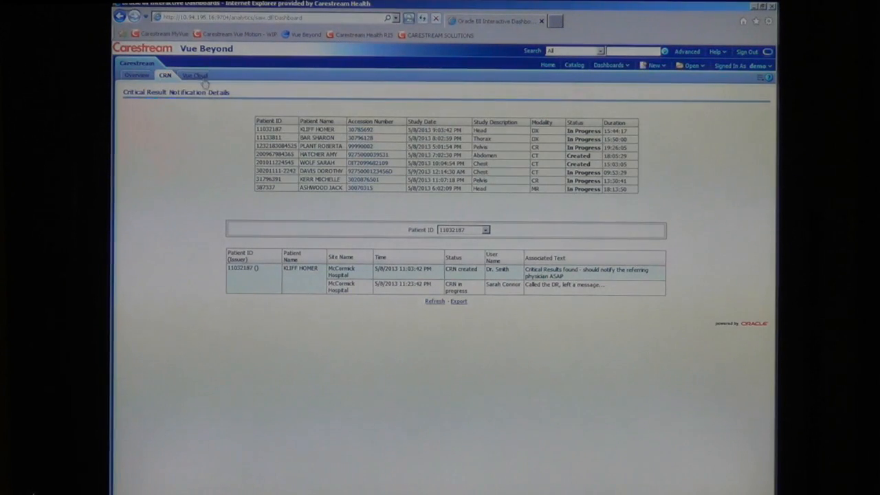
{"action": "left_click", "coordinate": [196, 77]}
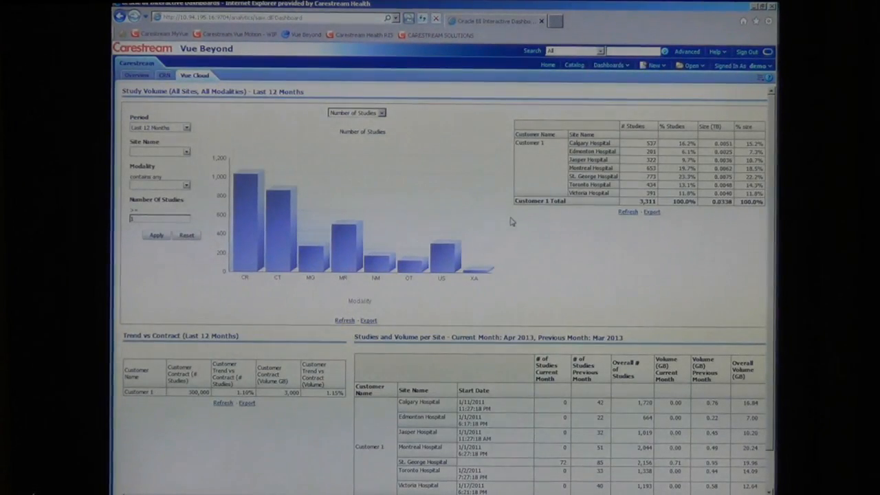
Return to the Overview dashboard of last-7-days study charts
{"action": "left_click", "coordinate": [137, 76]}
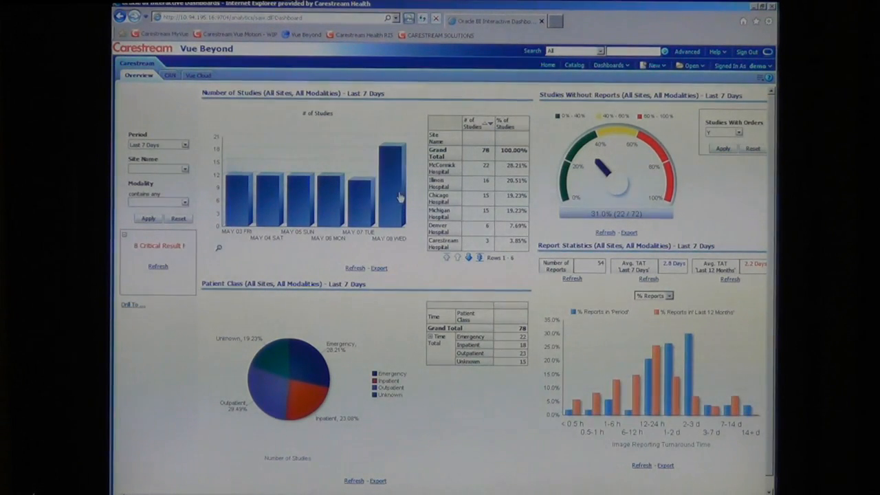
Drill into study volume by modality and show export formats for the Study Statistics table
{"action": "mouse_move", "coordinate": [361, 202]}
{"action": "left_click", "coordinate": [347, 219]}
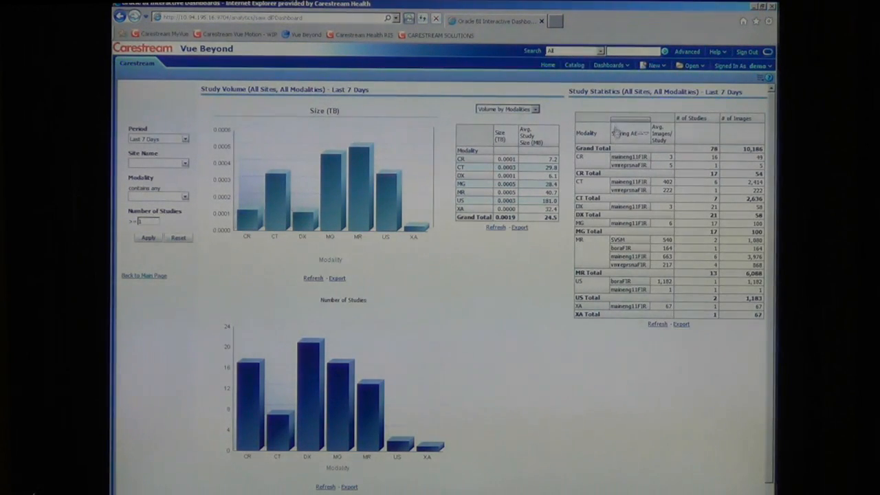
{"action": "left_click", "coordinate": [682, 325]}
{"action": "mouse_move", "coordinate": [704, 354]}
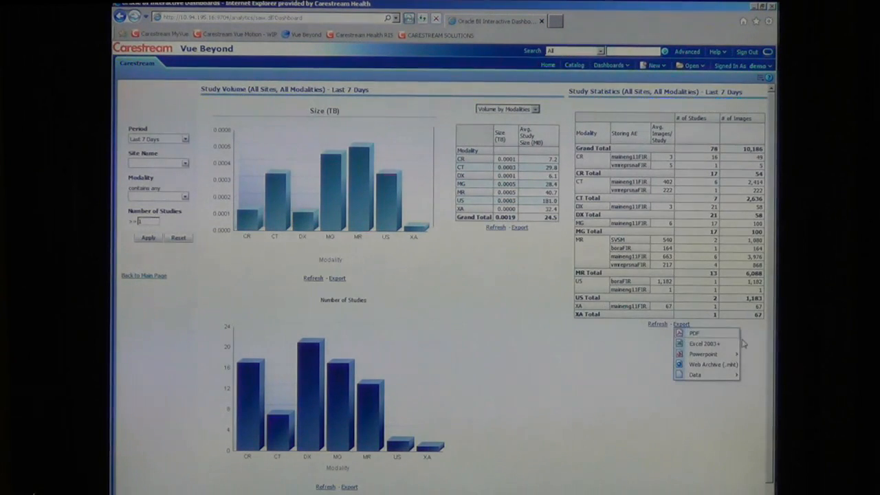